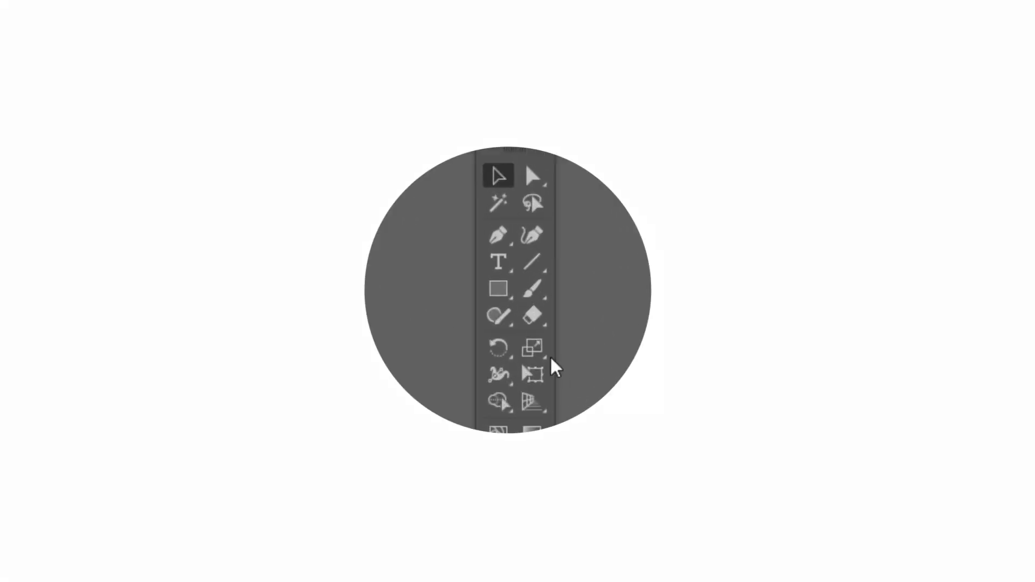
Draw a green square background and a white sole strip across it
left_click(494, 294)
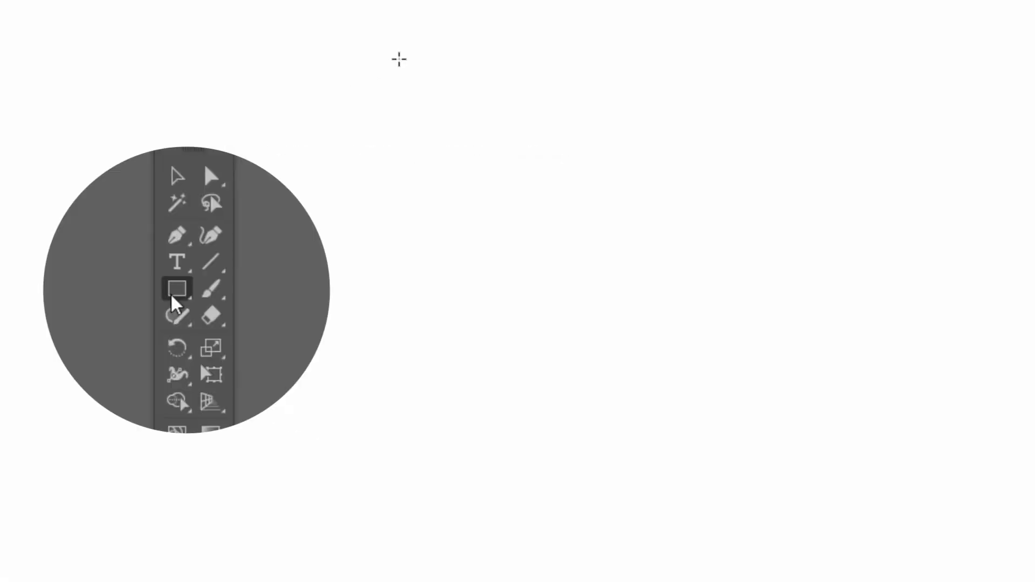
left_click_drag(395, 56, 1004, 564)
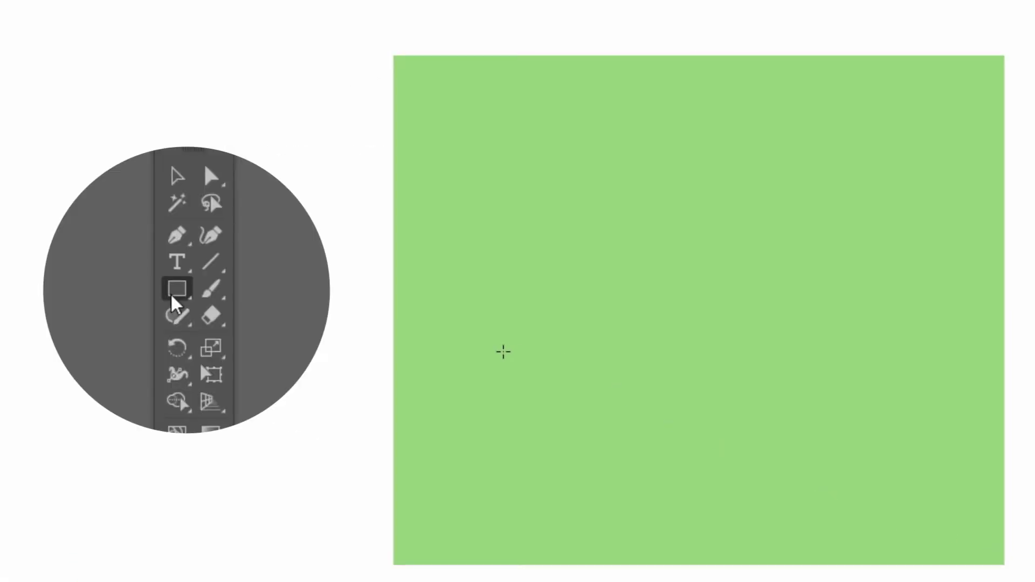
mouse_move(503, 352)
left_mouse_down()
mouse_move(654, 400)
mouse_move(848, 396)
mouse_move(932, 352)
left_mouse_up()
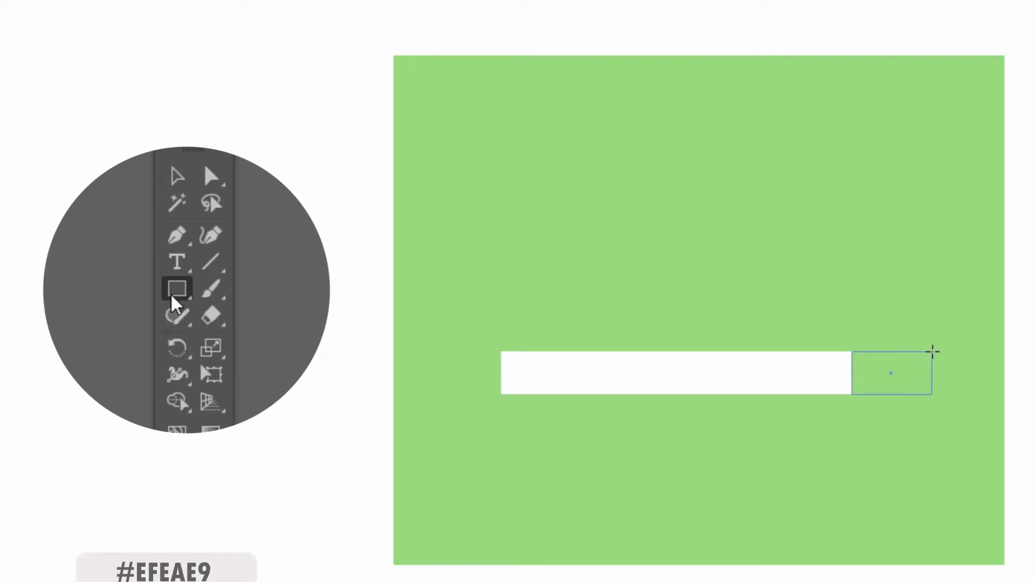
Add a light grey toe piece at the sole's right end with a rounded bottom-right corner
left_click_drag(851, 374, 835, 373)
left_click_drag(919, 386, 911, 384)
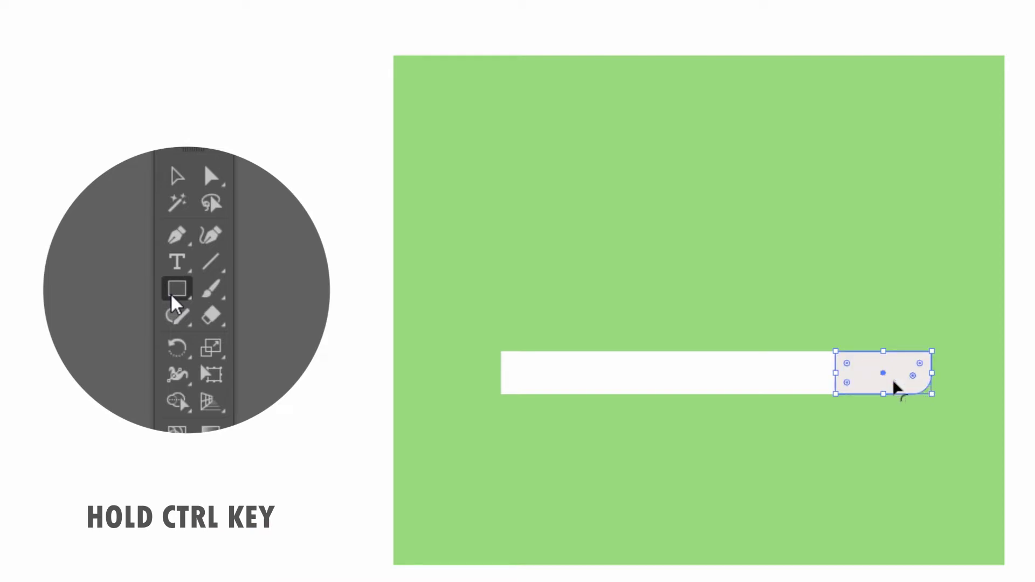
left_click(516, 382)
key("ctrl+shift+a")
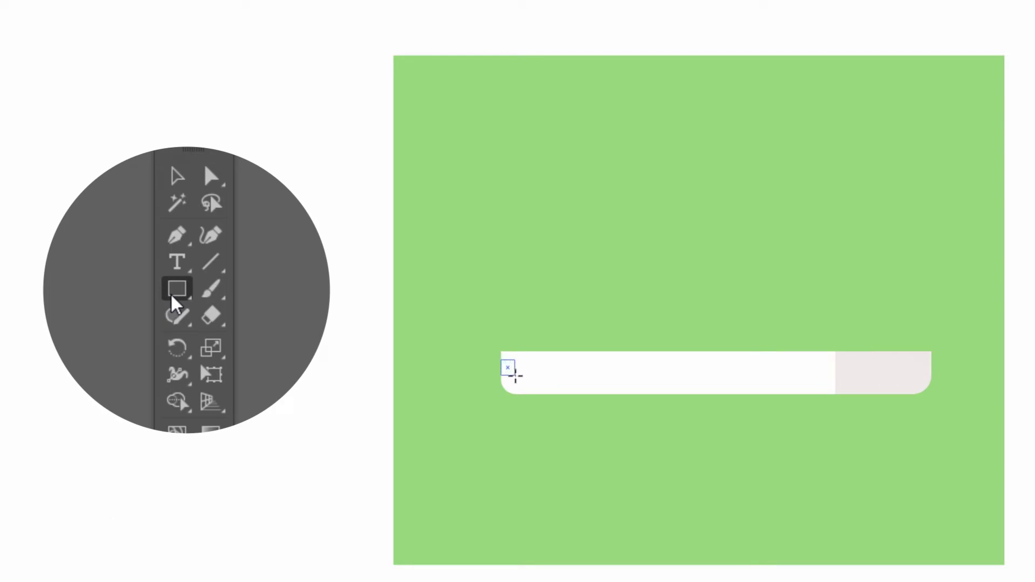
Draw a small black square at the sole's left end and a thin black bar to the toe
left_click_drag(515, 376, 517, 377)
left_click_drag(837, 373, 515, 373)
key("ctrl+shift+a")
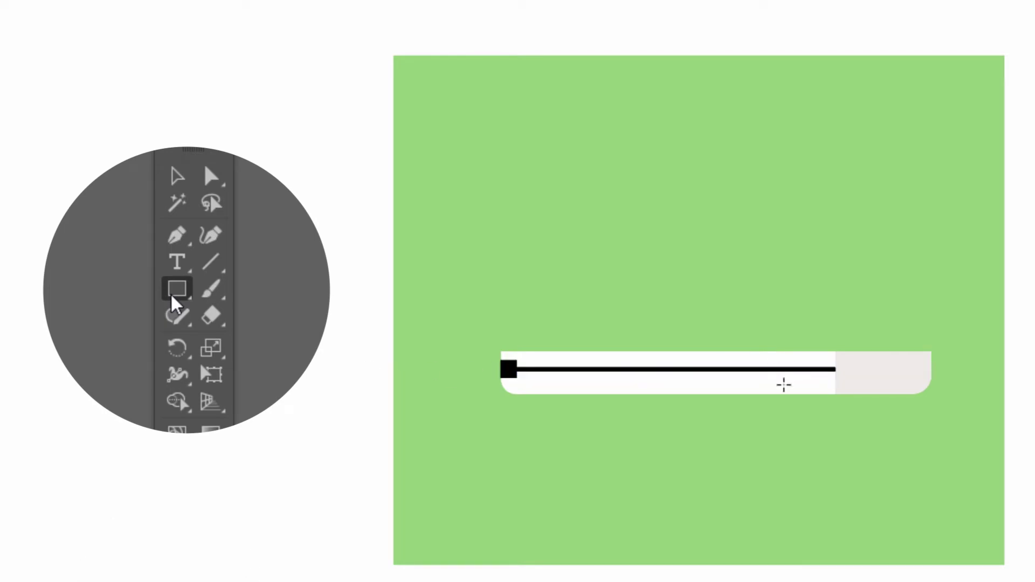
Check the sole, toe and square selections, then draw a white rectangle above the grey toe
left_click(731, 392, "ctrl")
left_click(874, 388, "ctrl+shift")
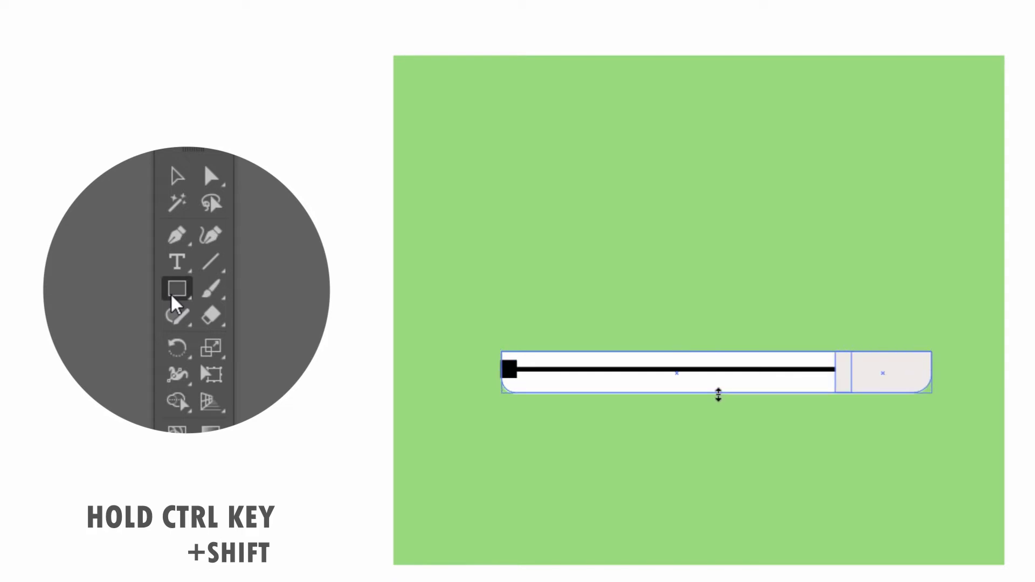
left_click(510, 371, "ctrl")
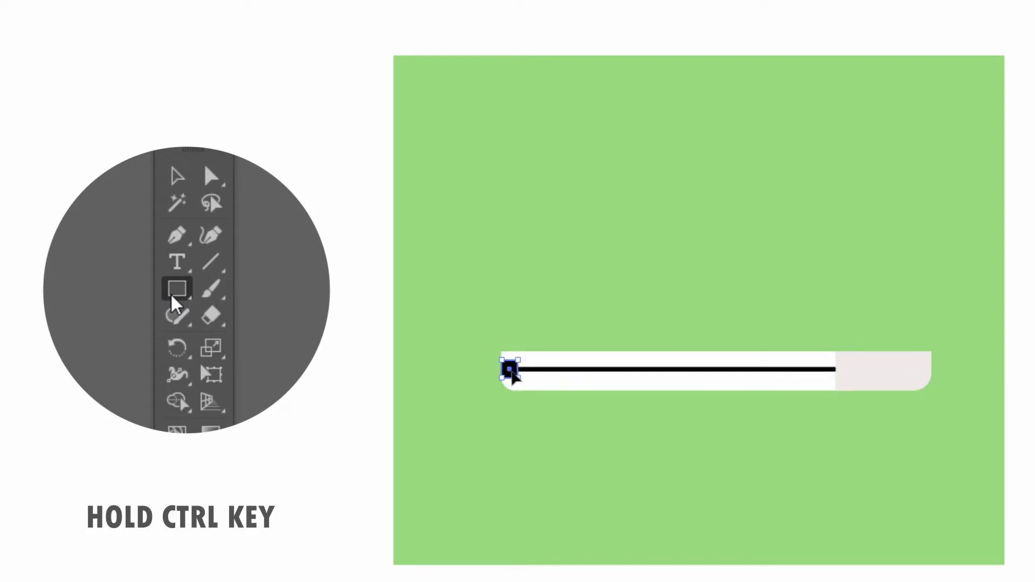
key("ctrl+shift+a")
left_click_drag(932, 352, 836, 313)
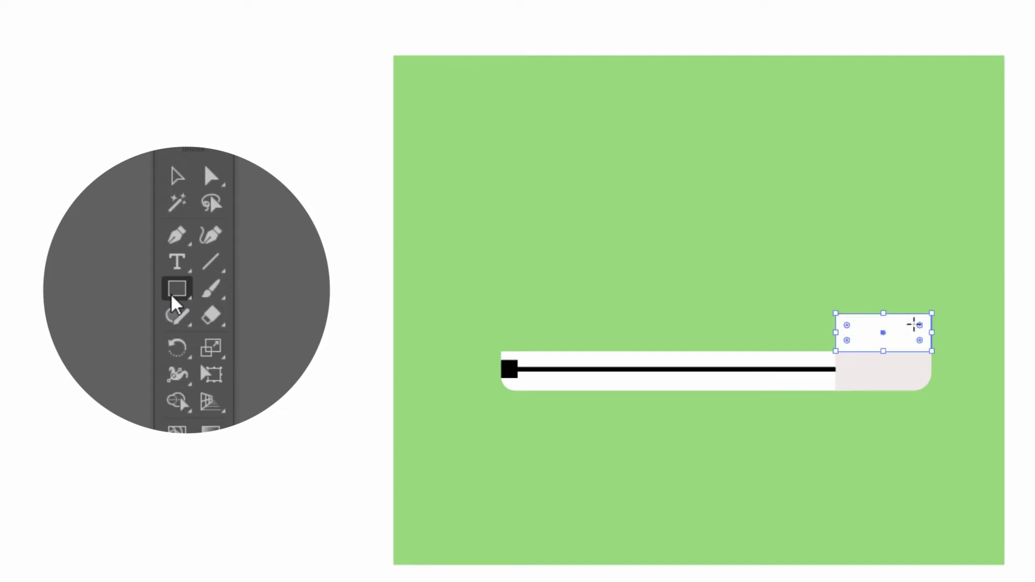
Round the white toe cap's top-right corner and soften the curve with Direct Selection
left_click_drag(919, 330, 869, 343)
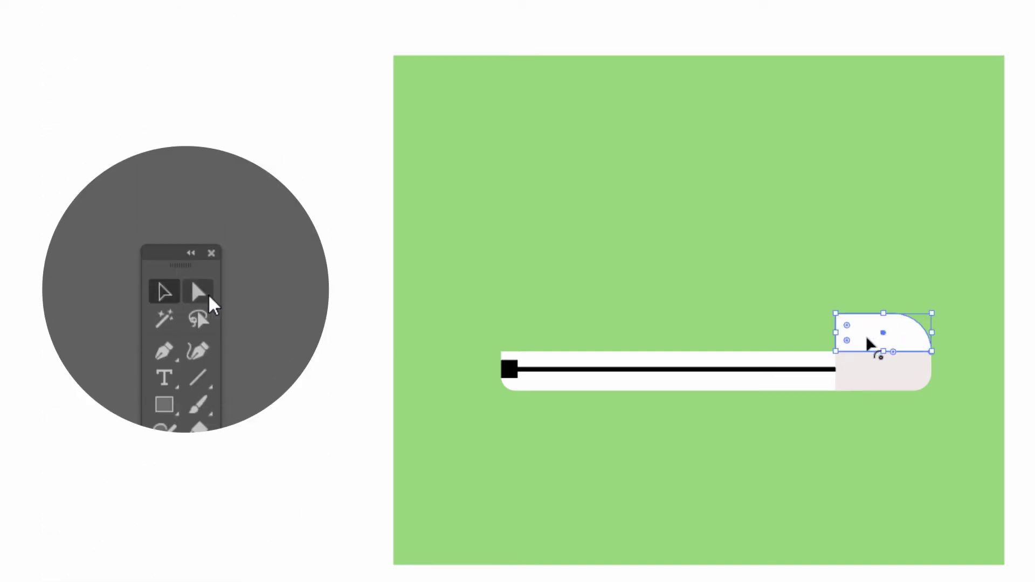
key("a")
left_click_drag(894, 315, 915, 314)
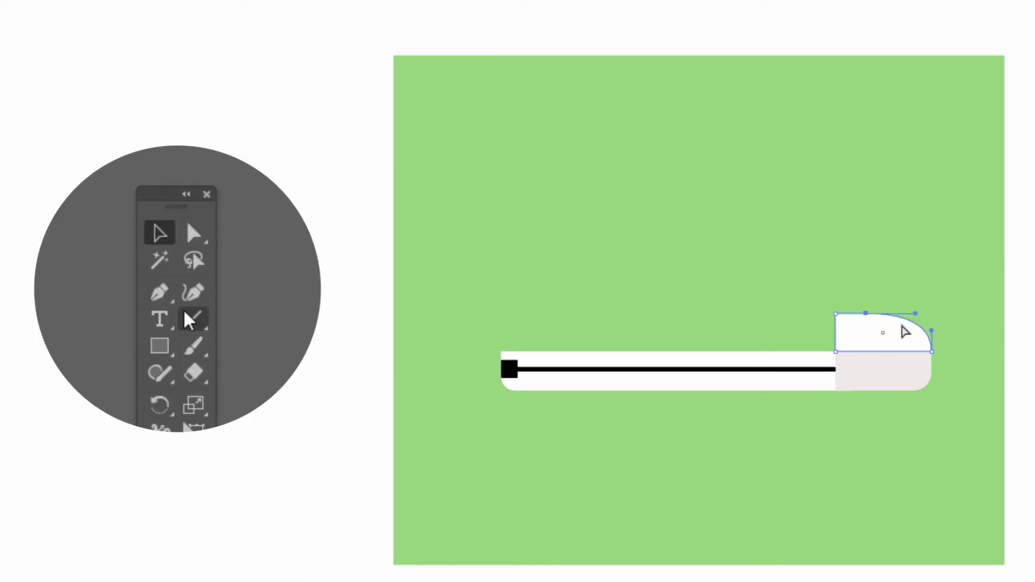
Trace and close the high-top upper outline from toe cap over the collar to the heel
key("p")
left_click(835, 313)
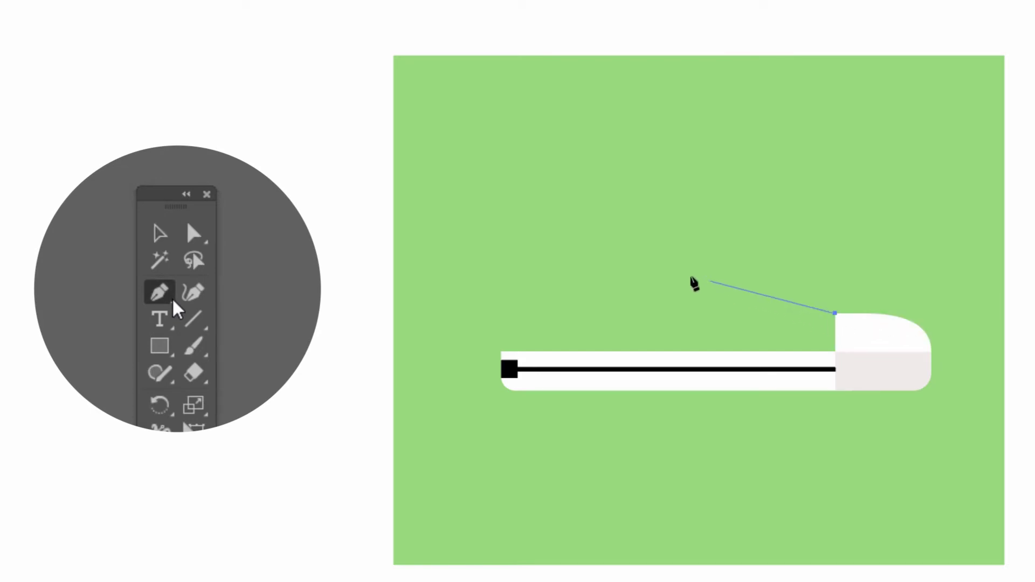
left_click_drag(605, 162, 597, 24)
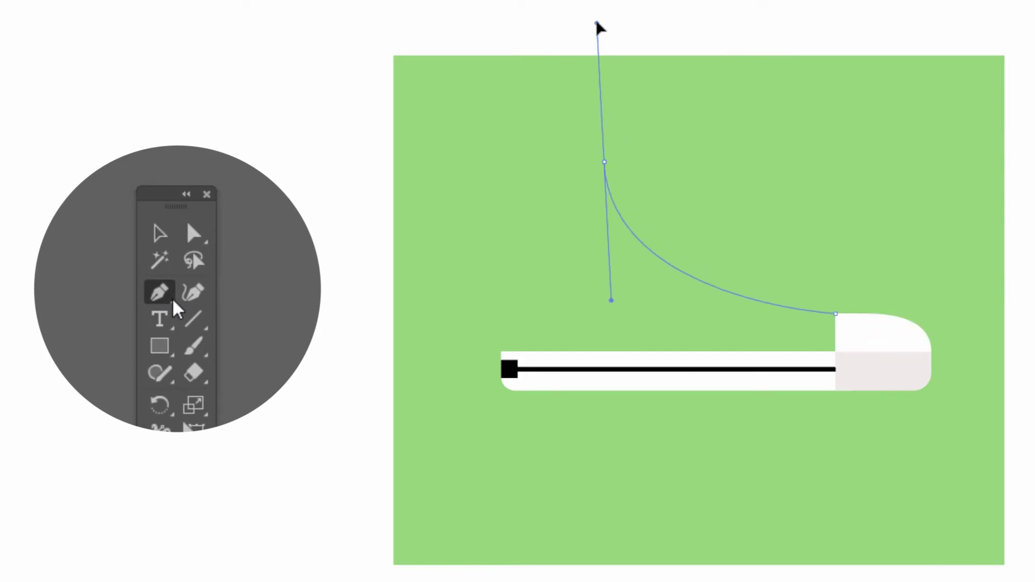
left_click_drag(598, 24, 587, 156)
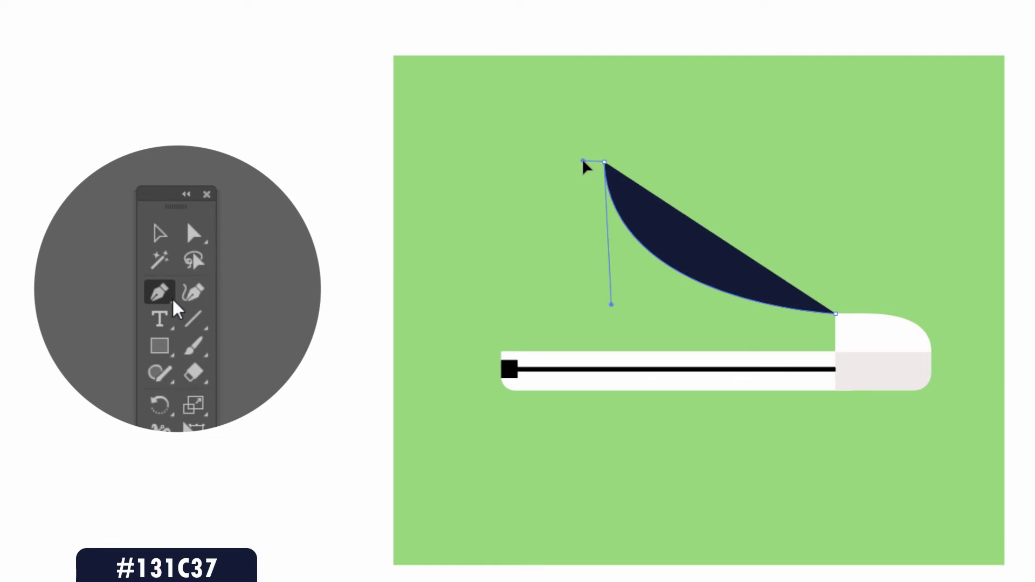
left_click_drag(511, 162, 515, 243)
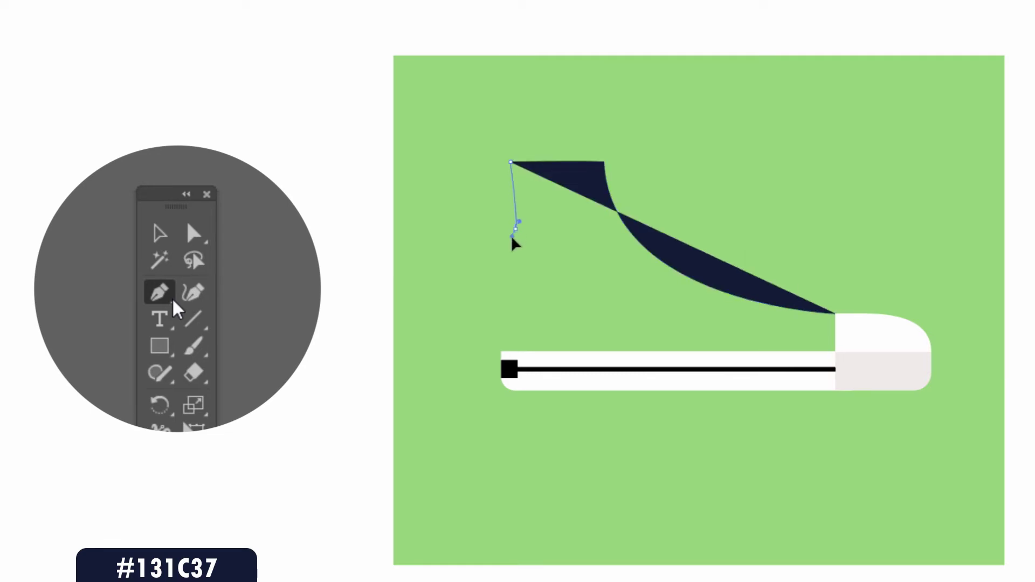
left_click_drag(501, 351, 518, 372)
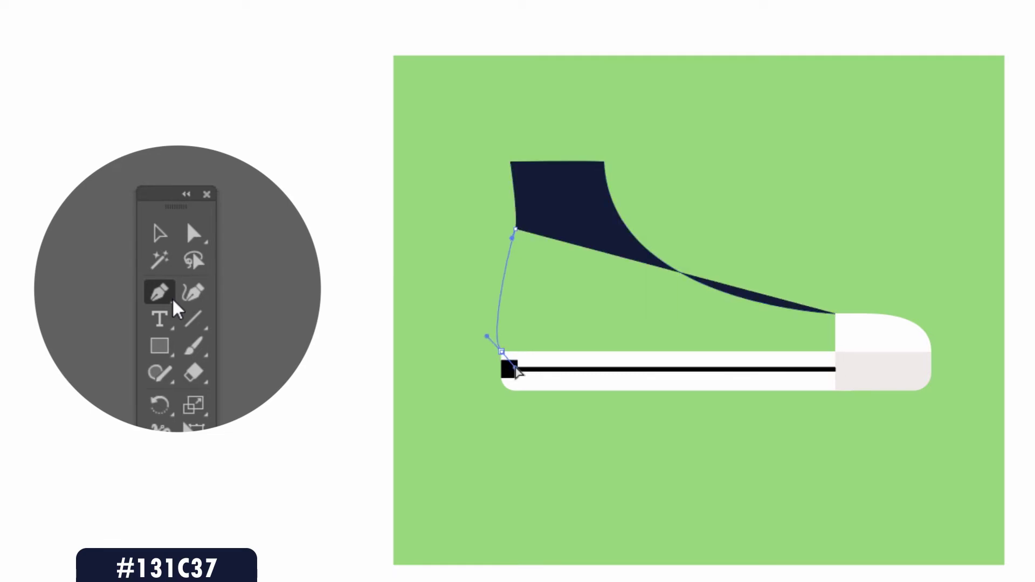
left_click(835, 357)
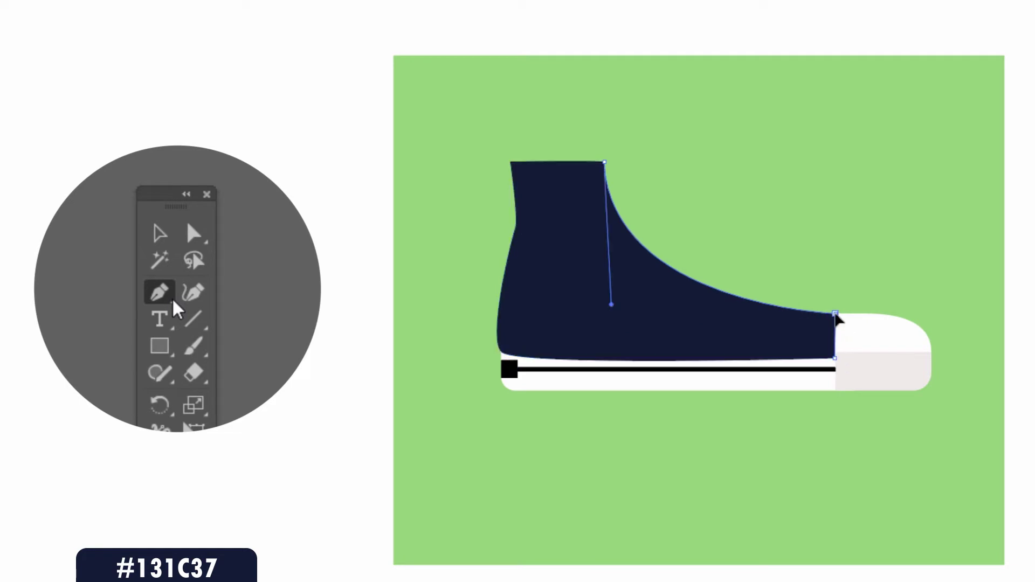
left_click(836, 314)
Reshape the upper's heel curve and top corners by adjusting anchors and handles
left_click_drag(516, 229, 509, 267)
left_click(512, 279, "ctrl")
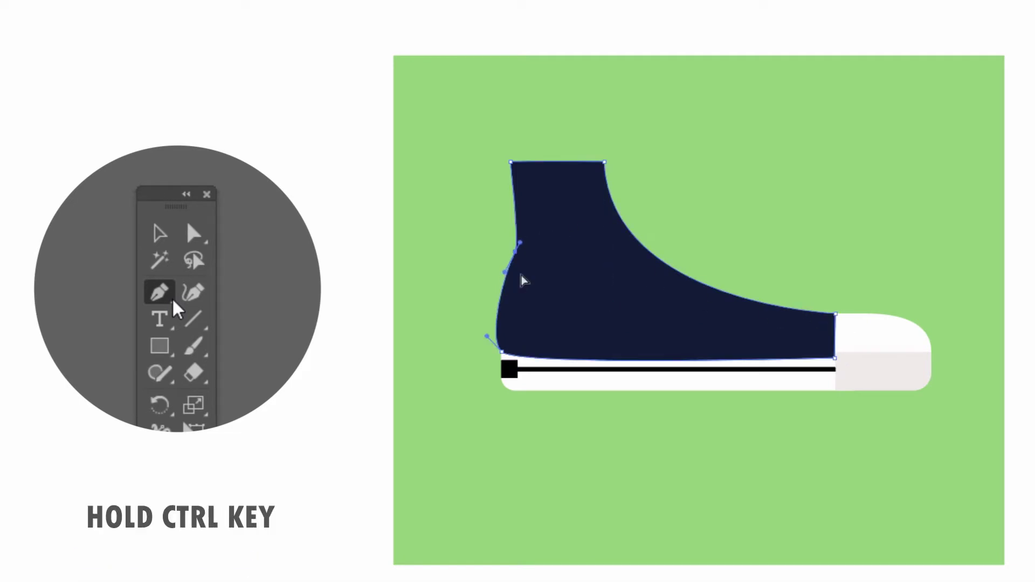
left_click_drag(488, 341, 521, 341)
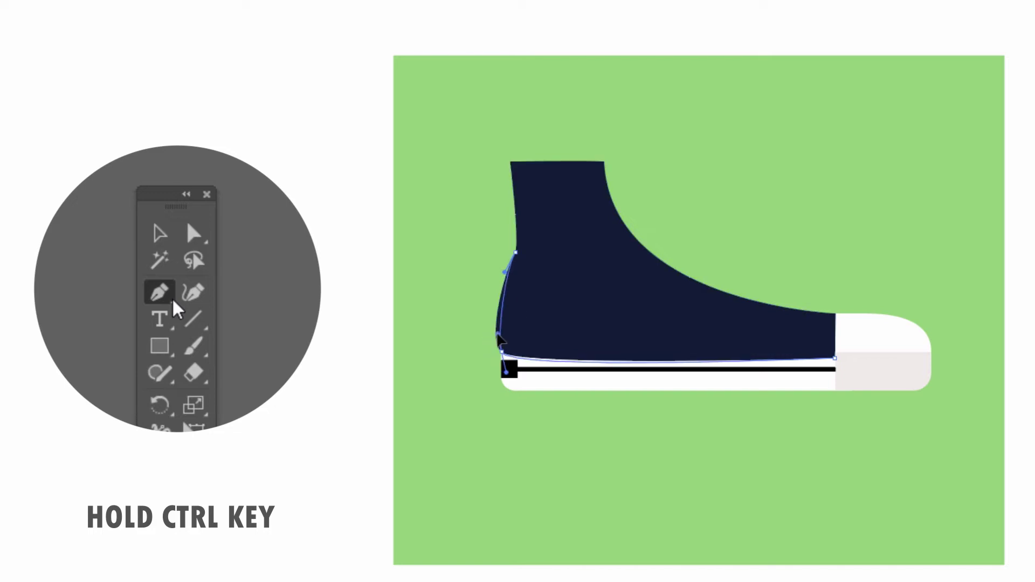
left_click_drag(602, 162, 613, 163)
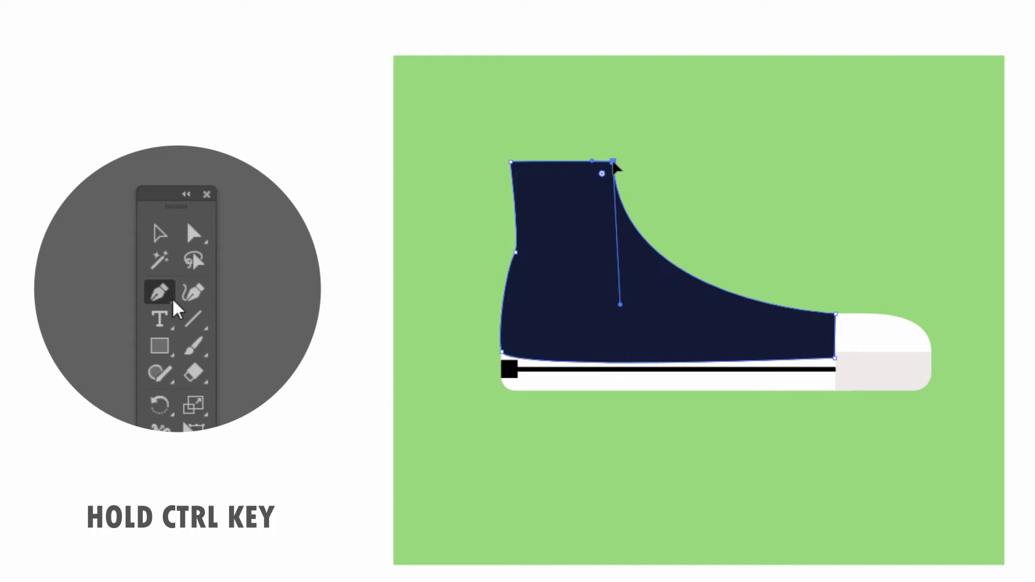
left_click_drag(511, 162, 518, 162)
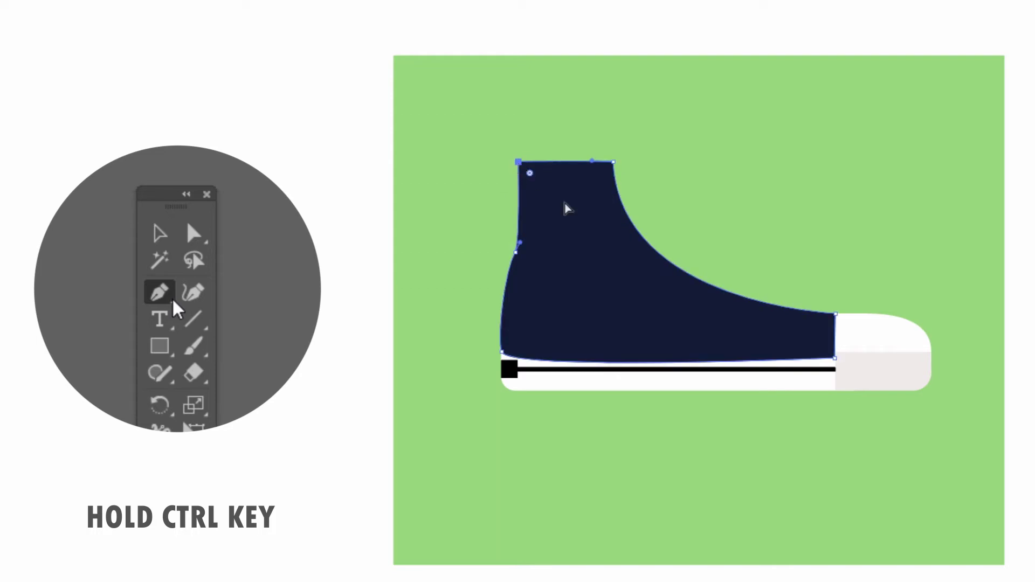
left_click(601, 388, "ctrl")
Bring the sole, black line and toe pieces to front, then start a collar tab path
left_click(507, 368, "ctrl+shift")
left_click(878, 381, "ctrl+shift")
left_click(870, 340, "ctrl+shift")
right_click(465, 178)
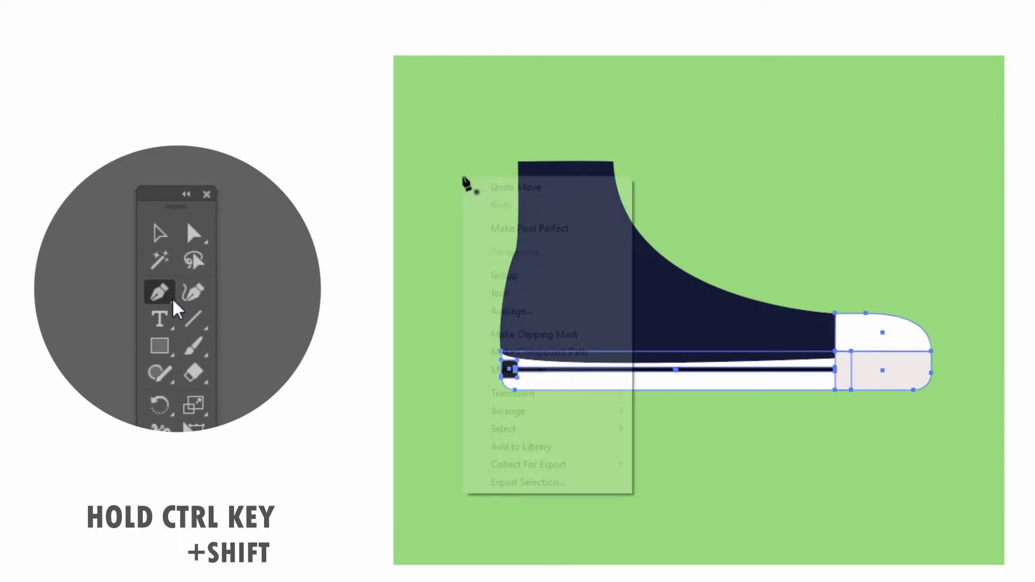
left_click(662, 413)
left_click(377, 312, "ctrl")
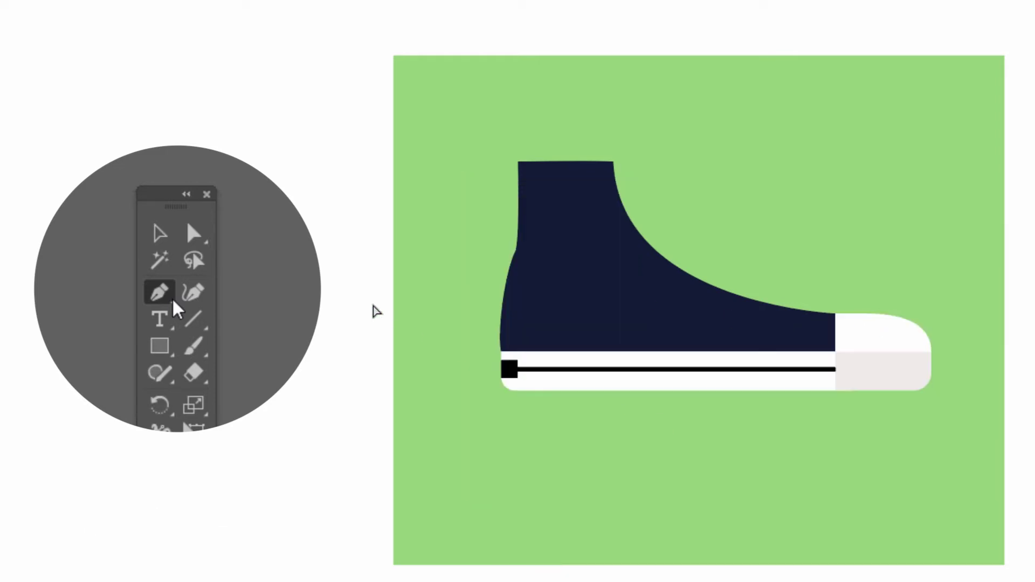
left_click(614, 154)
left_click(614, 111)
Curve the new path into a dark tab resting on the collar top
mouse_move(567, 151)
left_mouse_down()
mouse_move(566, 191)
mouse_move(573, 179)
left_mouse_up()
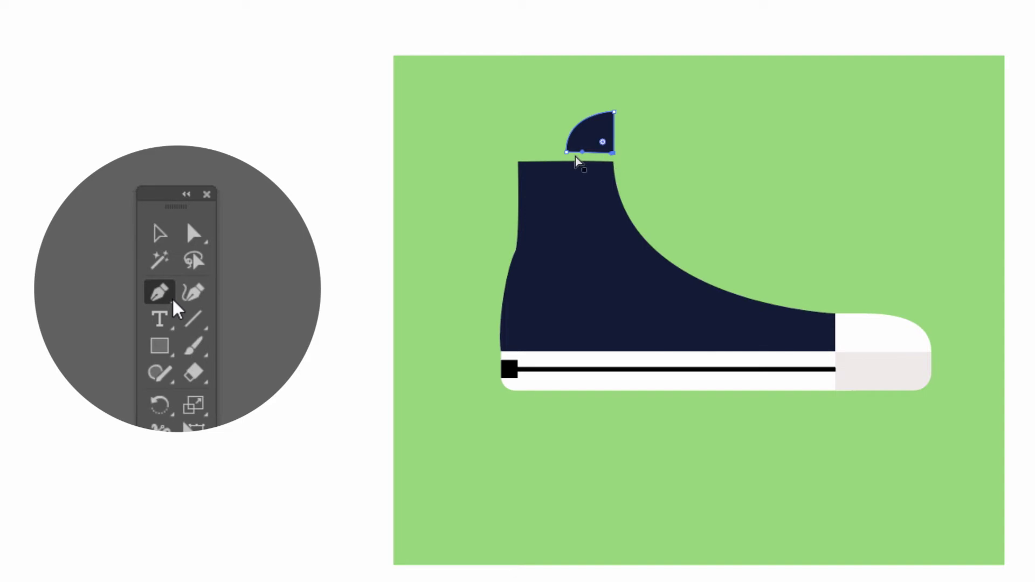
left_click_drag(568, 153, 568, 159)
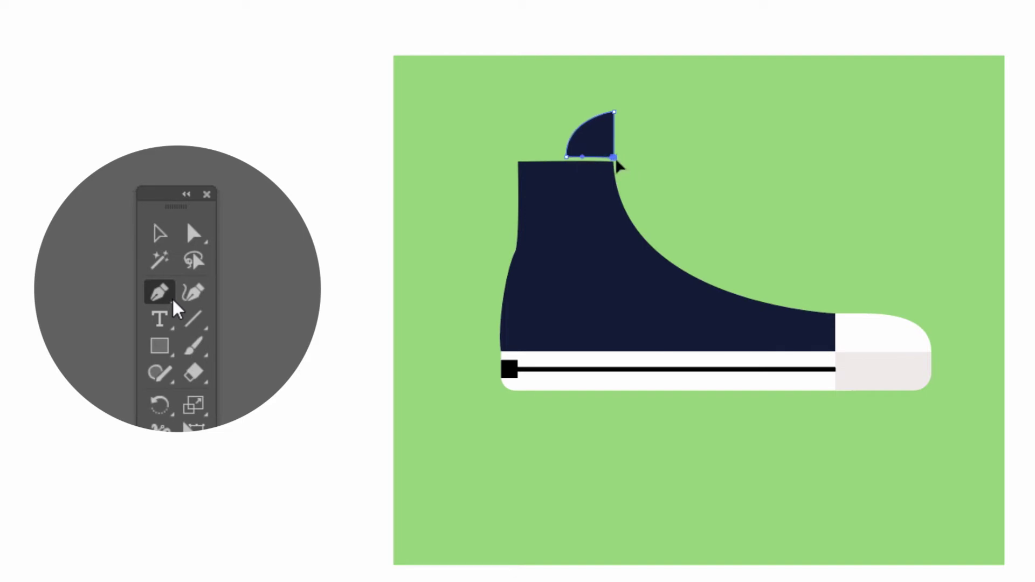
left_click(619, 167, "ctrl")
Give the stroke a 3 pt weight, round caps and 5 pt dashes
left_click(79, 249)
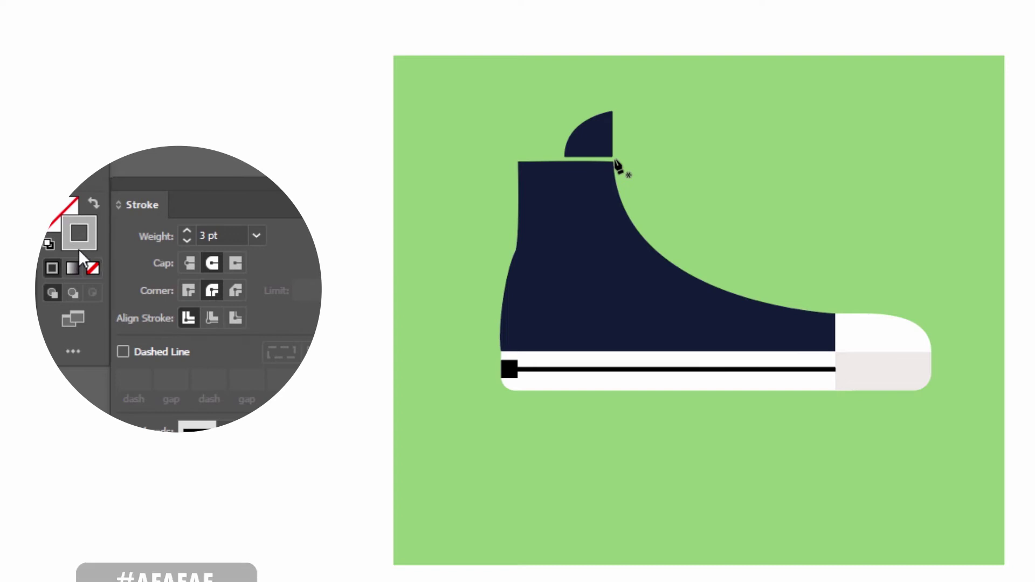
left_click(220, 239)
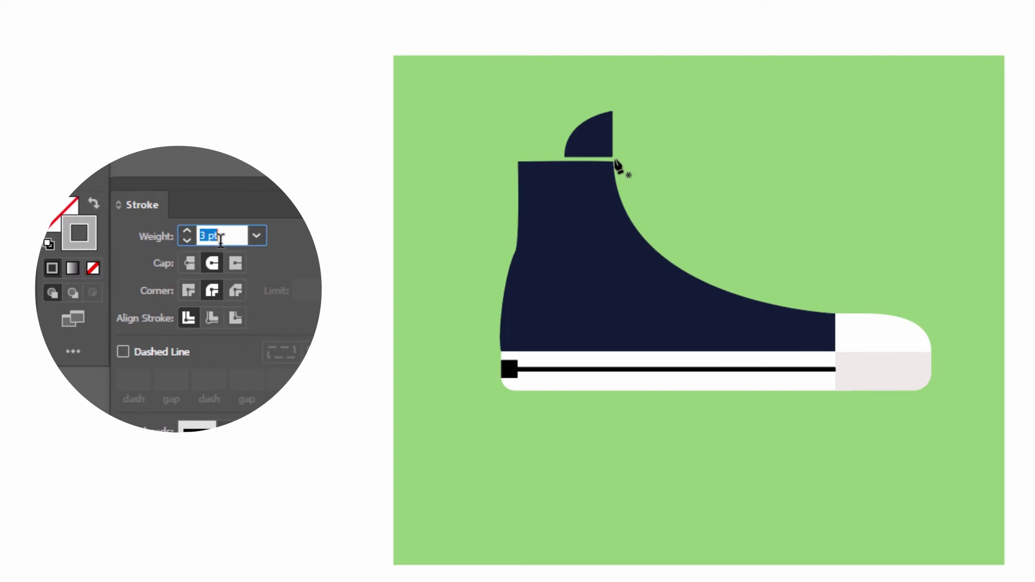
left_click(226, 264)
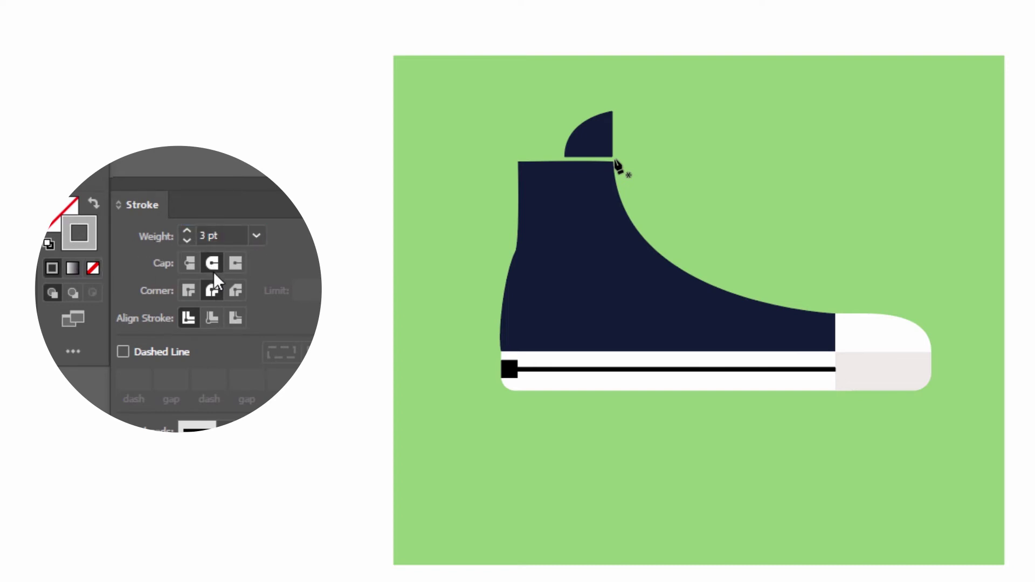
left_click(124, 352)
type("5")
key("Return")
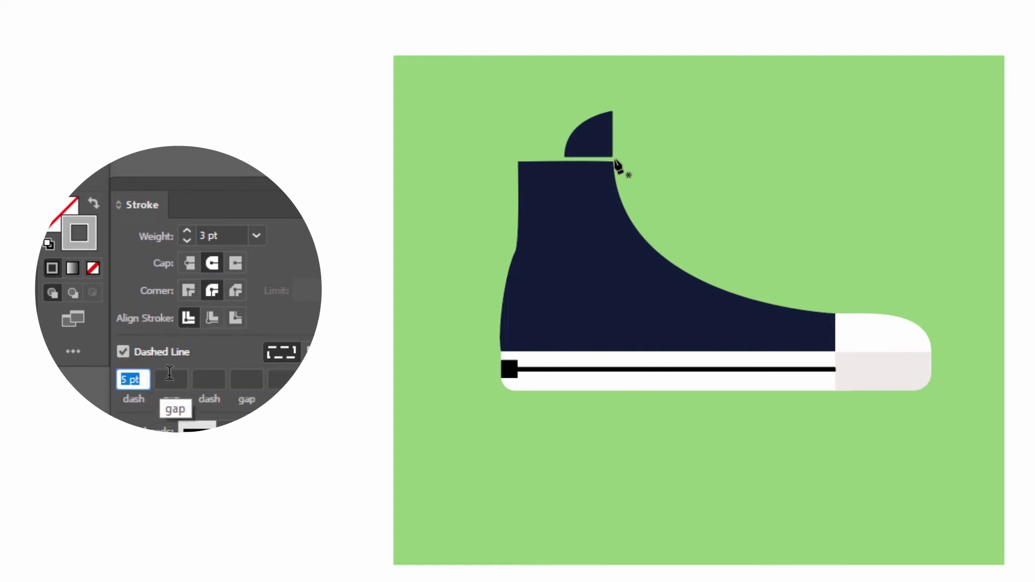
left_click(268, 359)
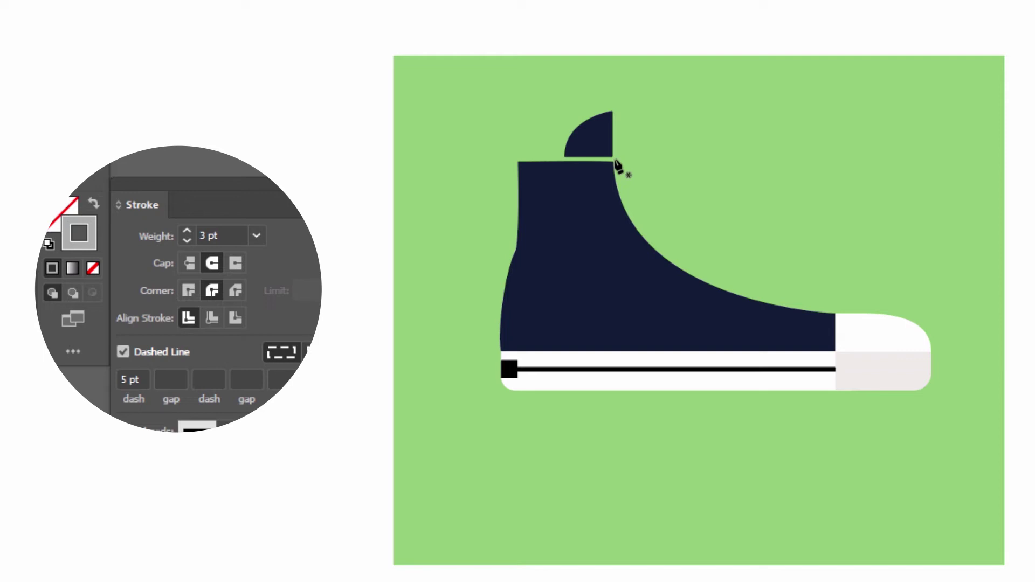
left_click(517, 177)
Draw dashed stitching along the collar and down the shoe front, plus a small curve near the toe
left_click(607, 178)
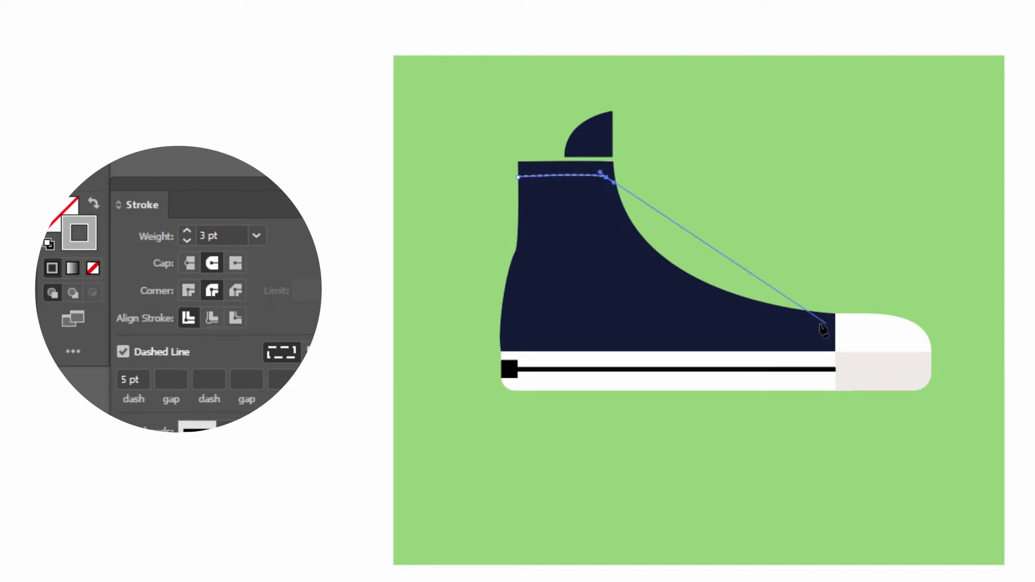
mouse_move(800, 320)
left_mouse_down()
mouse_move(950, 273)
mouse_move(1001, 360)
mouse_move(890, 339)
left_mouse_up()
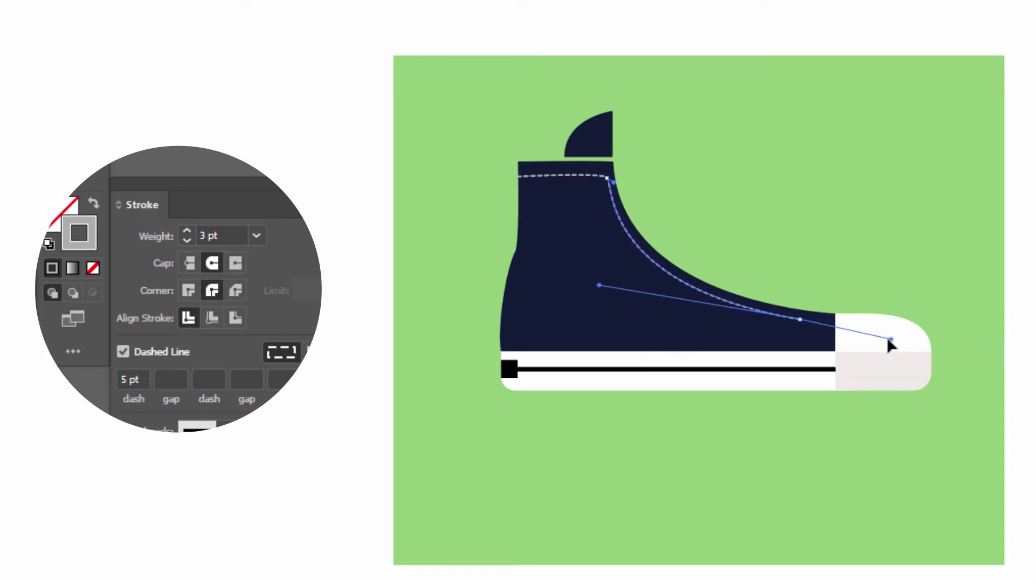
left_click(829, 351)
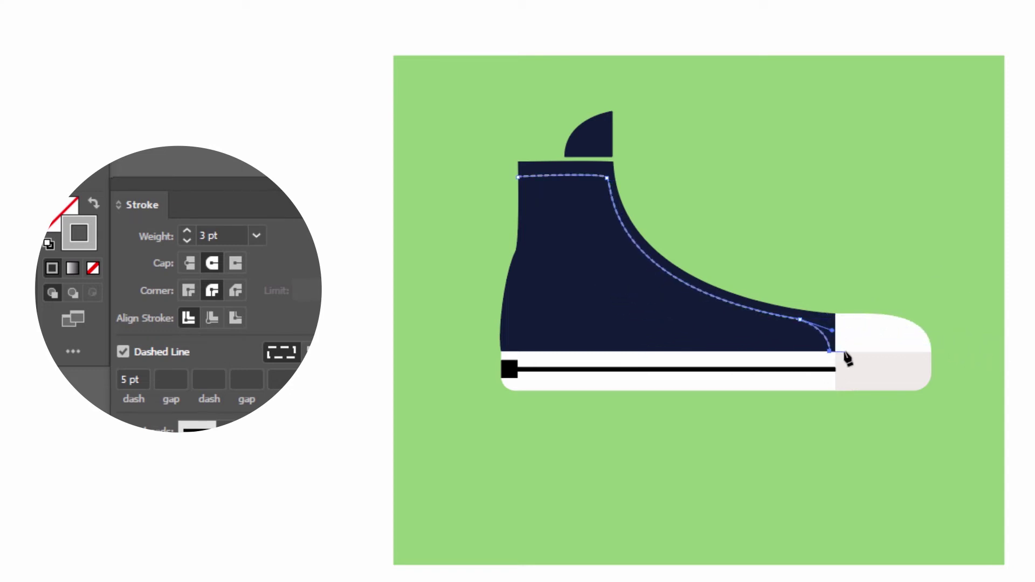
left_click(831, 351)
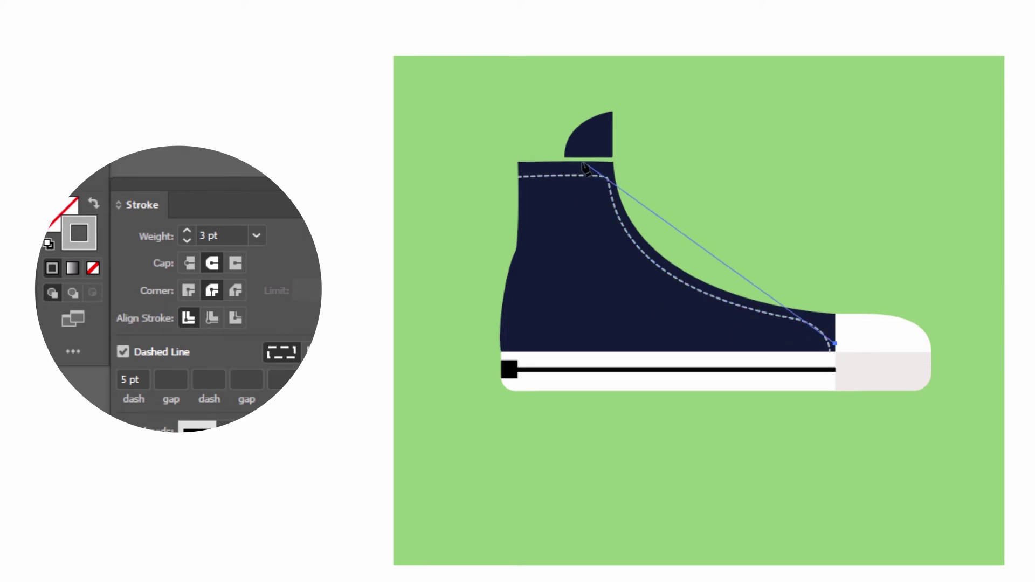
left_click_drag(578, 161, 570, 2)
key("Escape")
left_click_drag(800, 351, 824, 320)
left_click(1017, 320, "ctrl")
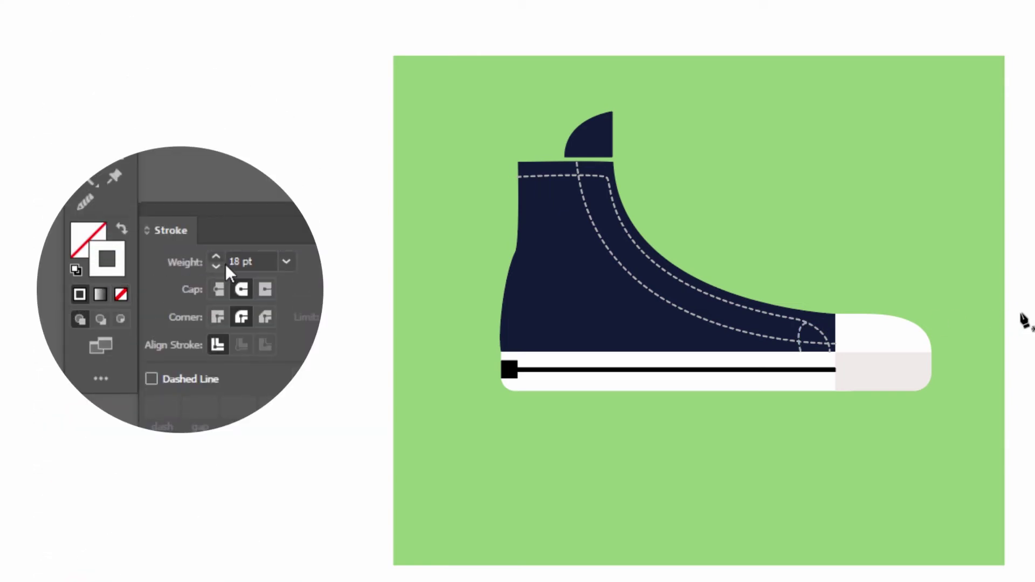
With an 18 pt white round-cap stroke, draw eight short diagonal laces up the shoe front
left_click(264, 262)
left_click(770, 322)
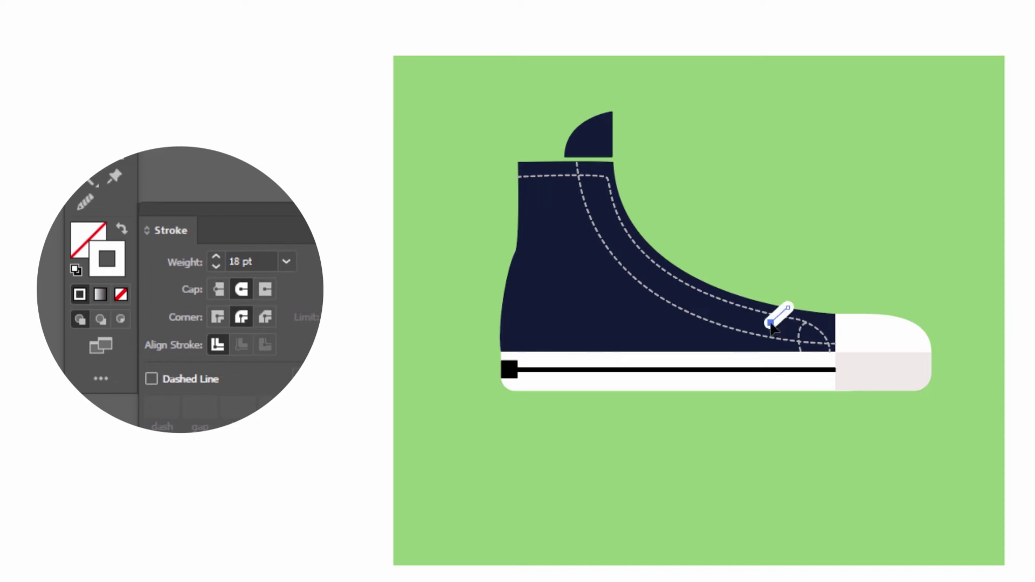
left_click(750, 301)
left_click(735, 318)
left_click(718, 289)
left_click(704, 310)
left_click(690, 269)
left_click(670, 290)
left_click(658, 252)
left_click(645, 270)
left_click(619, 242)
left_click(625, 210)
left_click(619, 190)
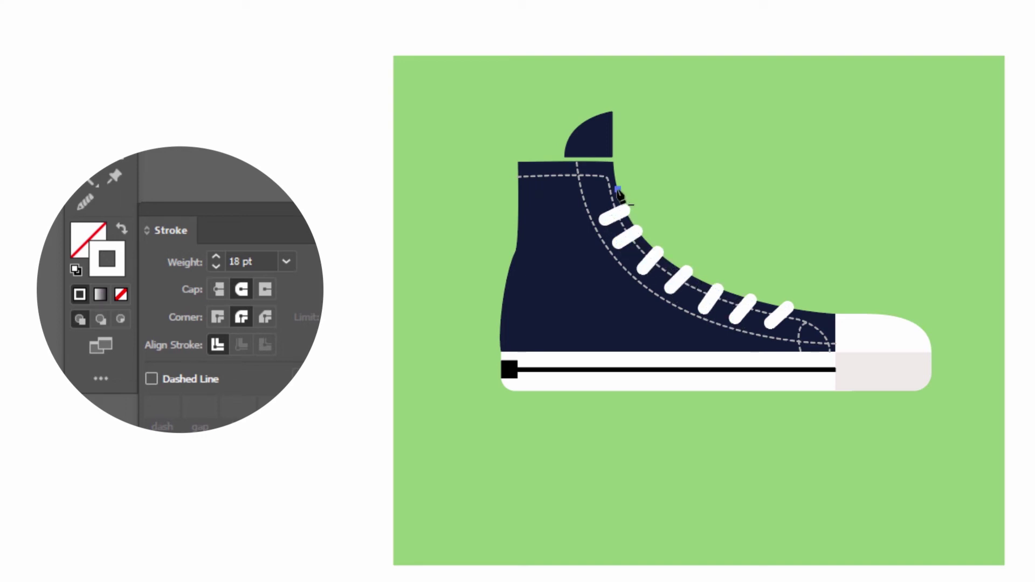
Select several laces and reposition the end of the bottom lace
left_click(677, 281)
left_click(711, 305)
left_click(779, 317)
left_click(775, 329)
left_click(686, 277)
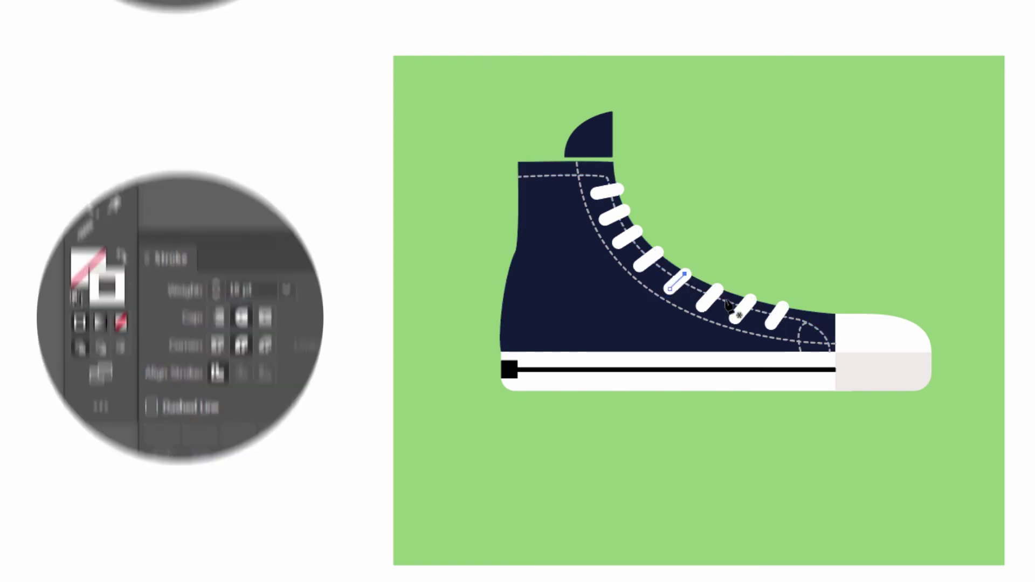
left_click(76, 263)
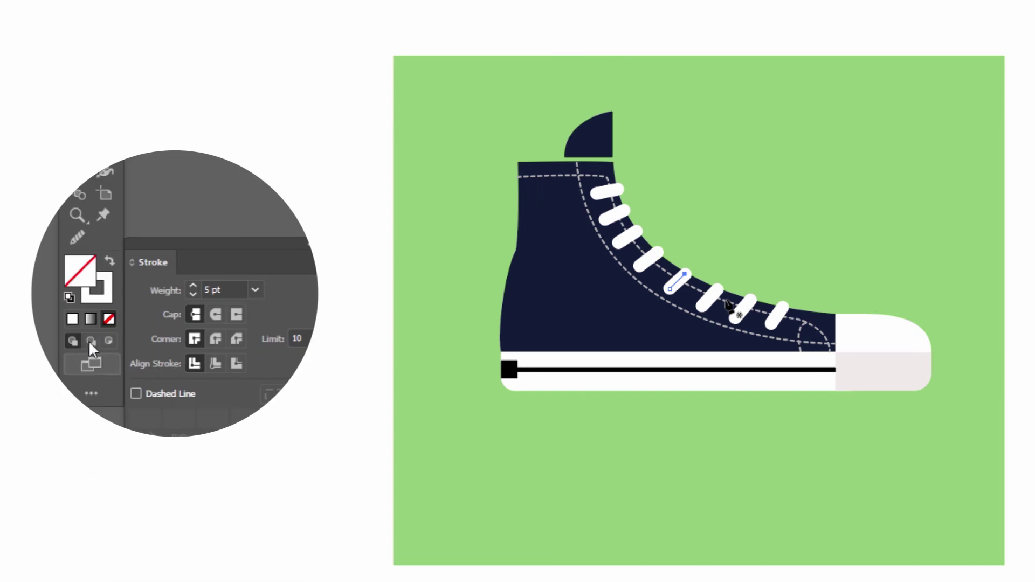
Make two 5 pt white ring eyelets above the sole, then switch to white fill with no stroke
left_click(111, 290)
left_click(216, 290)
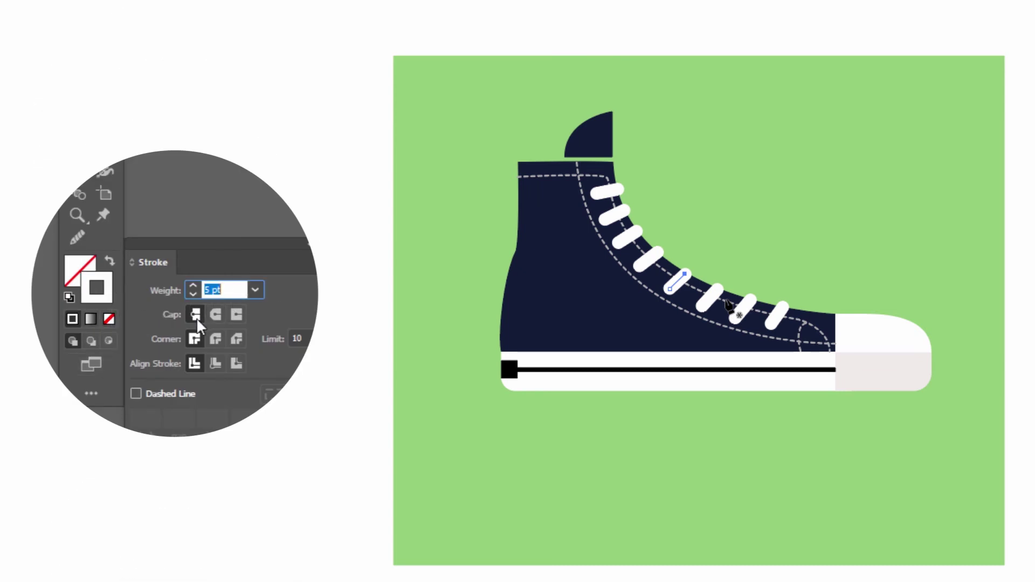
left_click(728, 303)
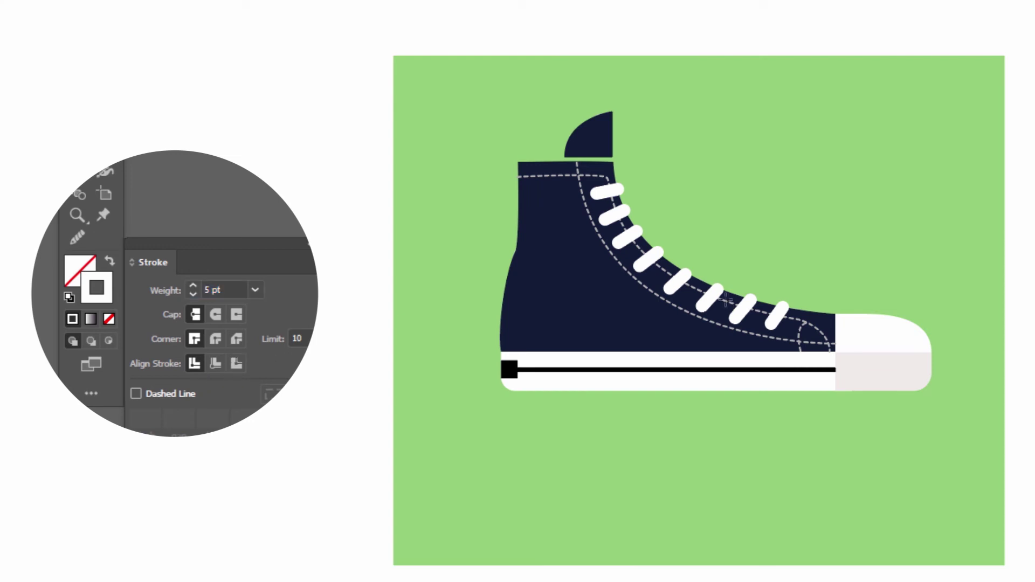
left_click_drag(627, 337, 604, 335)
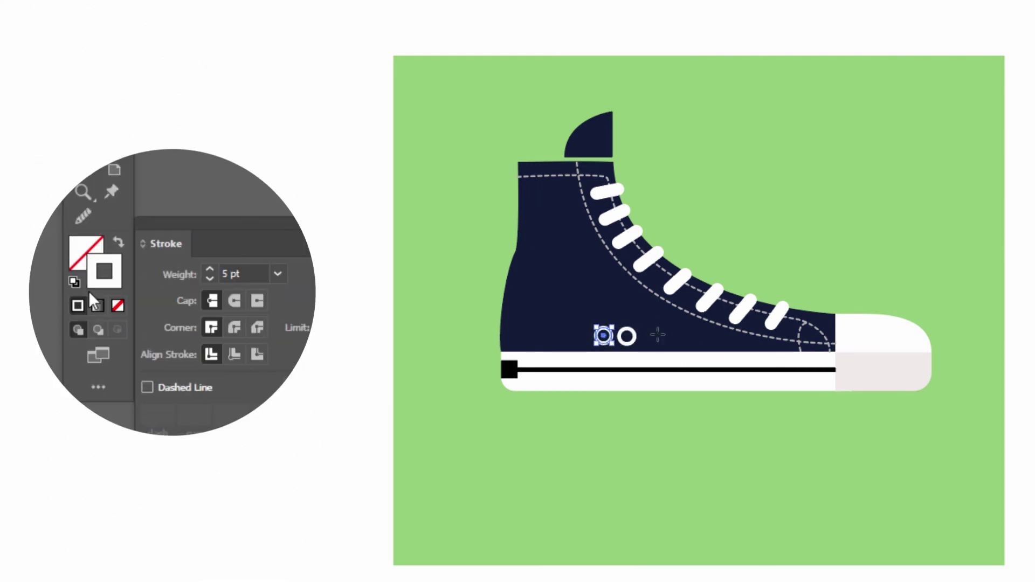
left_click(117, 243)
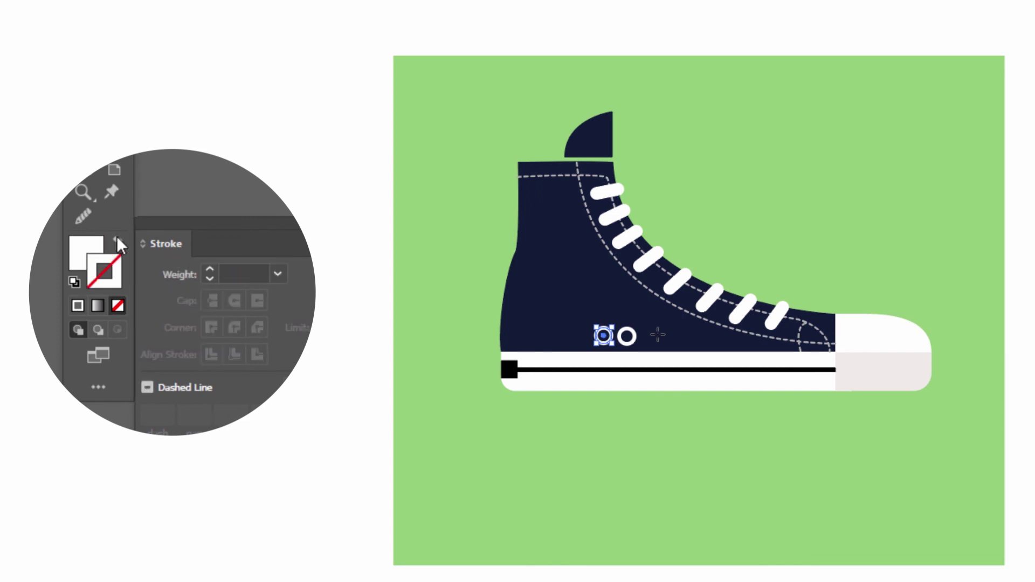
left_click(96, 240)
key("ctrl+shift+a")
Draw a white circle badge on the ankle with a navy star inside it
left_click_drag(561, 282, 598, 316)
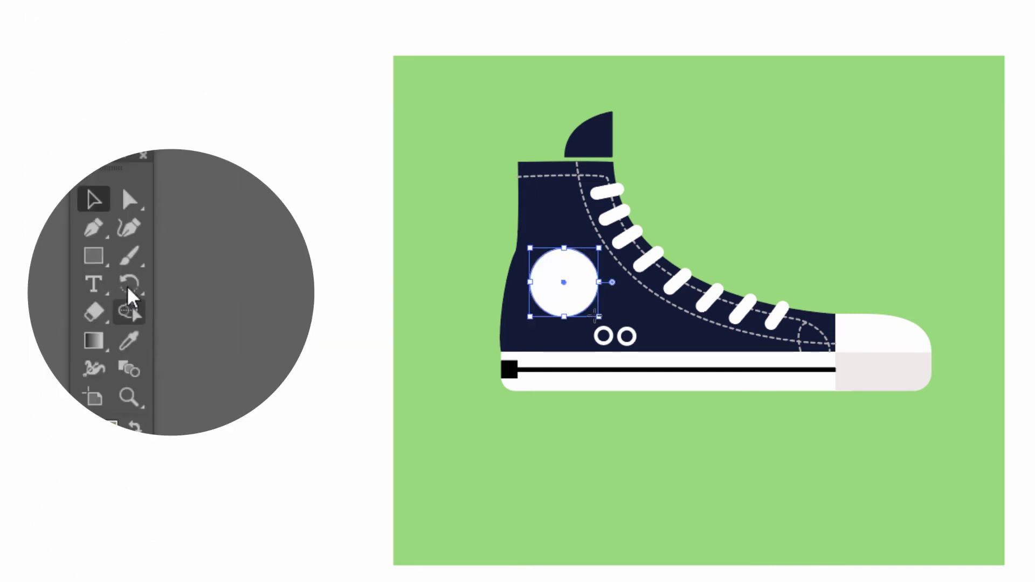
left_click(106, 269)
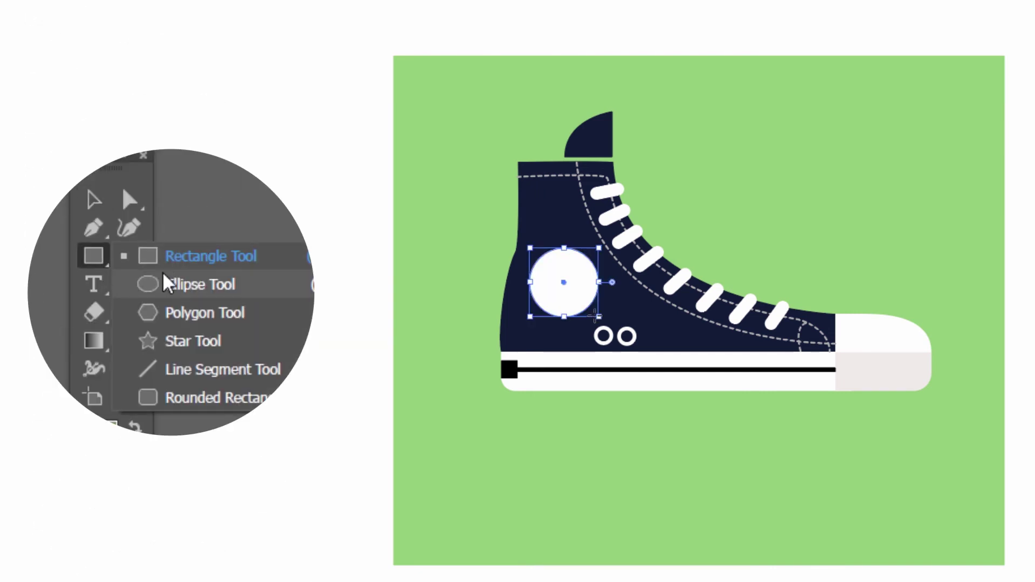
key("ctrl+shift+a")
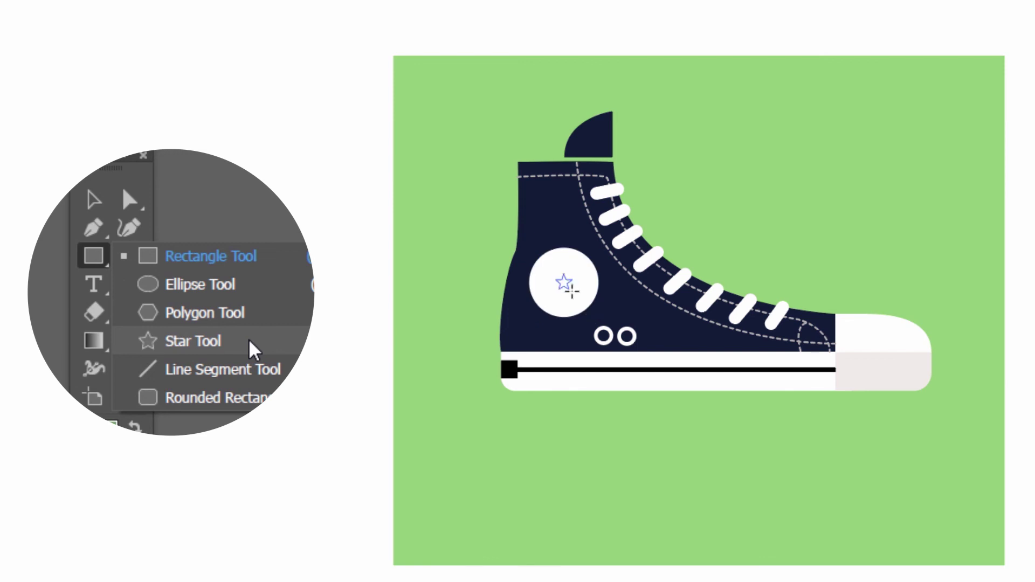
left_click_drag(563, 283, 564, 257)
Reshape the heel tab's curve and round all corners of the green background
left_click(611, 116)
left_click_drag(610, 117, 613, 120)
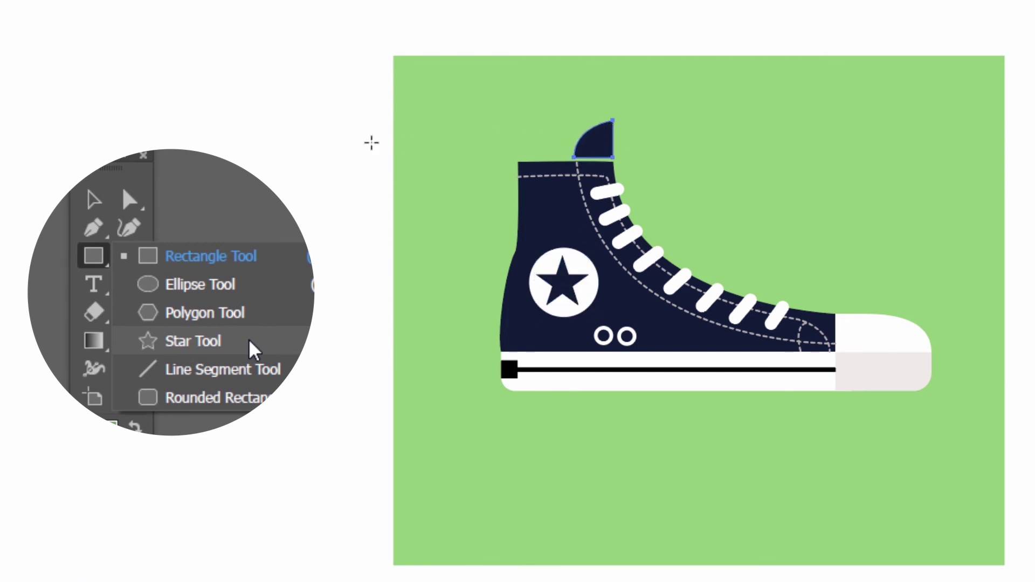
key("a")
left_click(406, 562)
left_click_drag(406, 560, 745, 494)
Shrink the green rounded square, move it above the shoe, and select the shoe body, sole and toe
key("v")
mouse_move(388, 33)
left_mouse_down()
mouse_move(619, 224)
mouse_move(732, 111)
left_mouse_up()
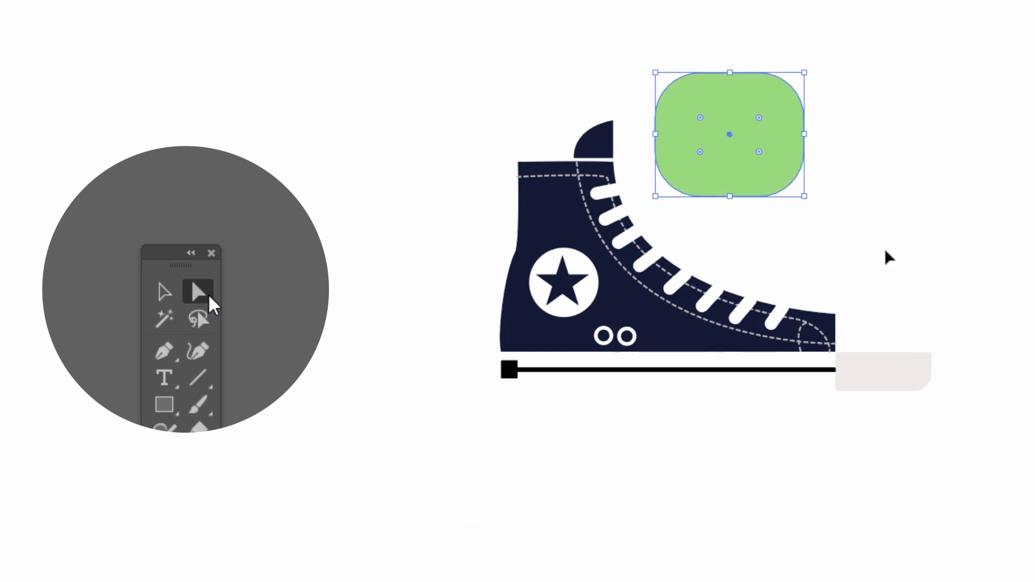
left_click_drag(940, 268, 801, 424)
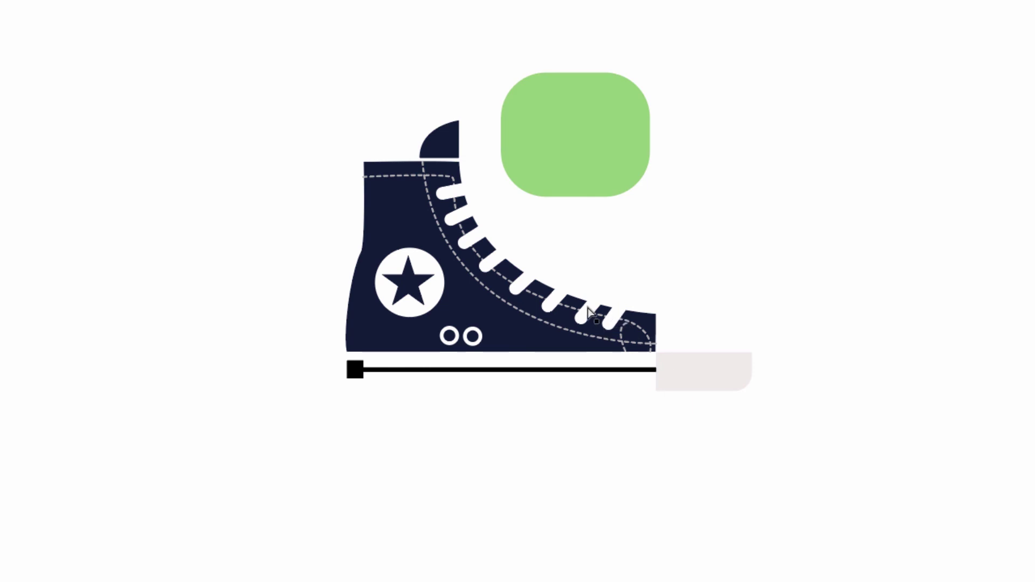
Enlarge the green rounded square and centre it behind the shoe as a backdrop
left_click(630, 186)
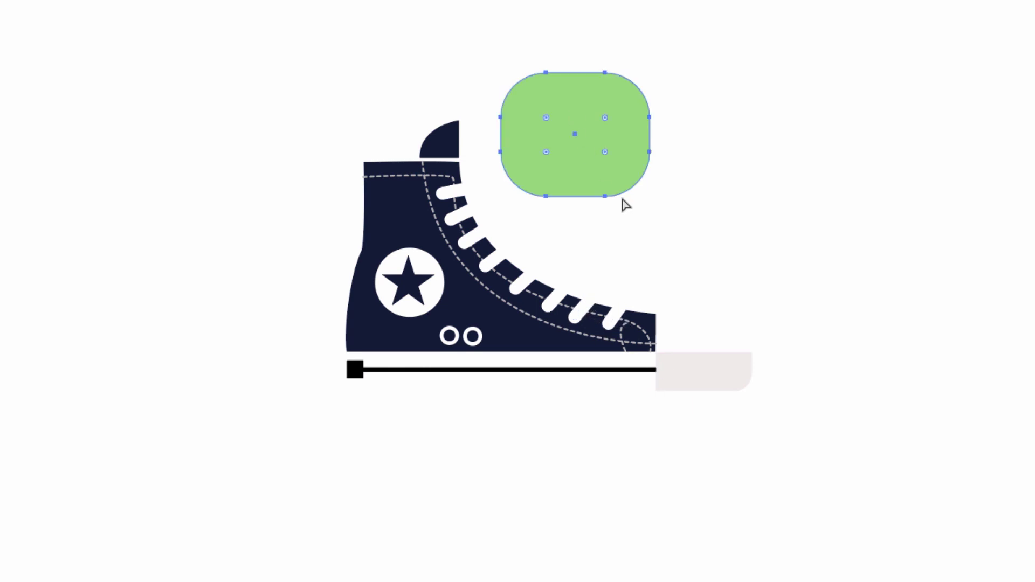
left_click_drag(651, 198, 753, 304)
left_click_drag(619, 266, 510, 312)
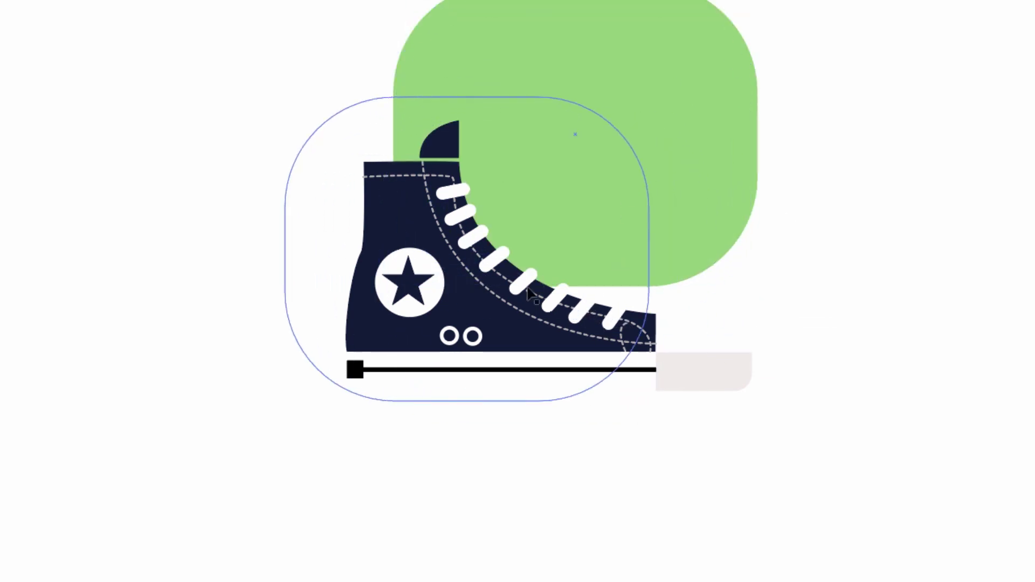
left_click_drag(649, 404, 711, 448)
left_click_drag(578, 420, 621, 456)
left_click(596, 534)
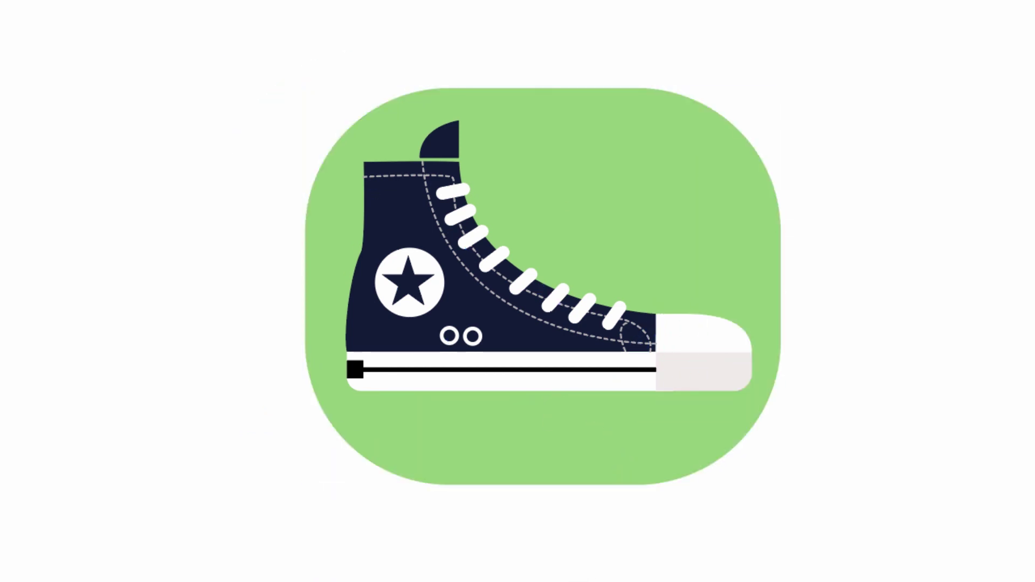